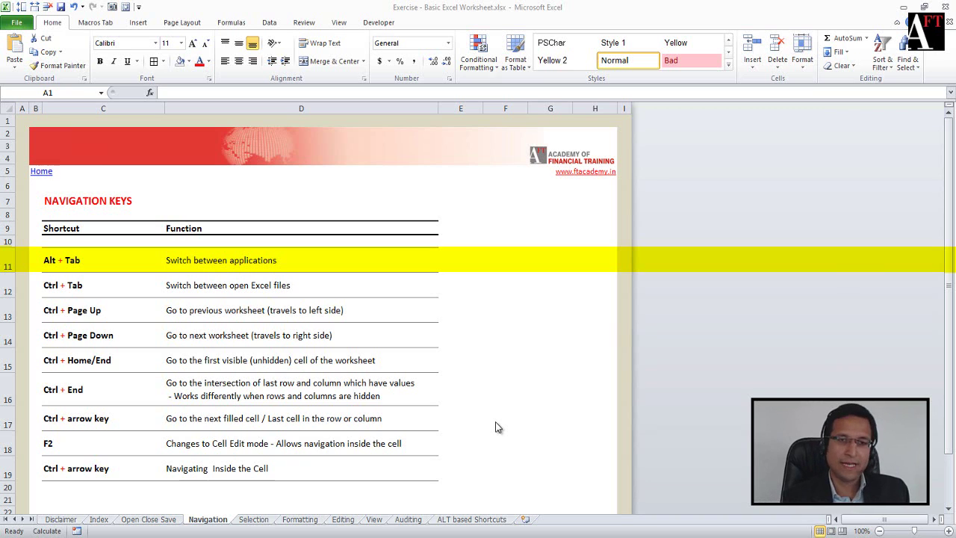
Switch from Excel to Case Study for Financial Modeling Final.pdf in Acrobat using Alt+Tab.
key("alt+Tab")
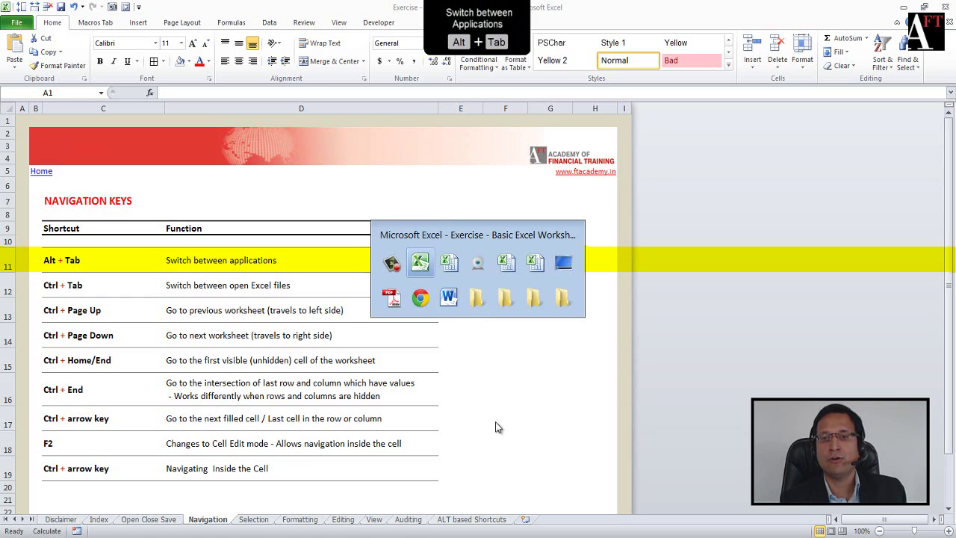
key("Tab")
key("Tab")
key("Tab")
key("Tab")
key("Tab")
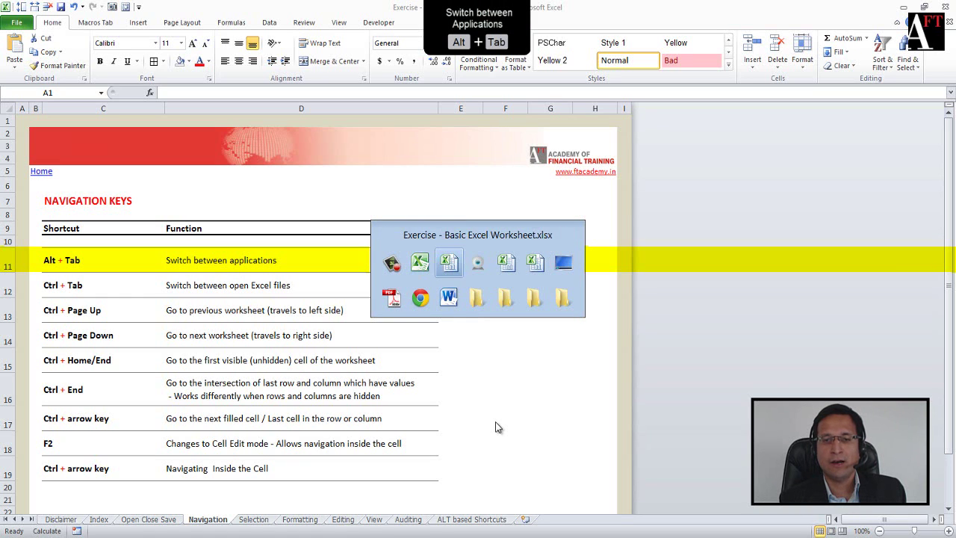
key("Tab")
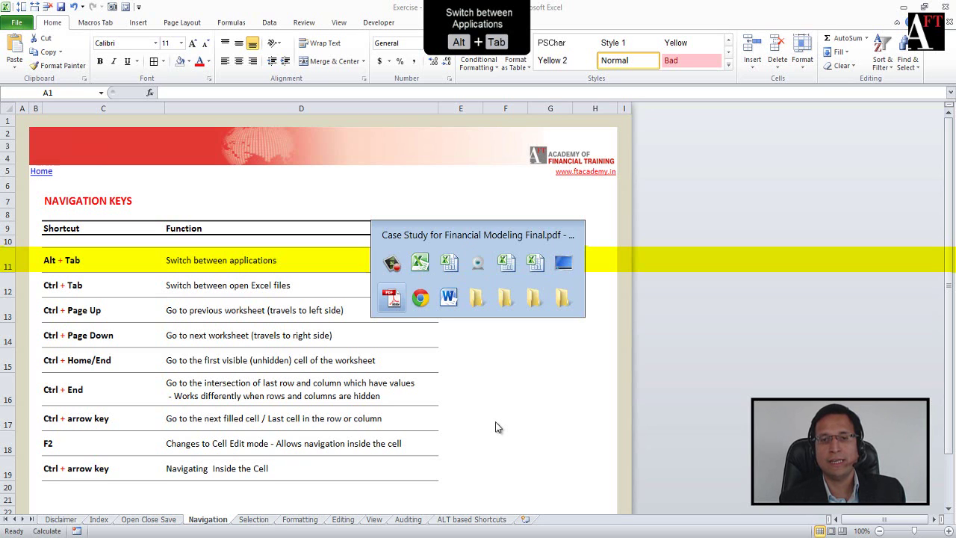
key("alt")
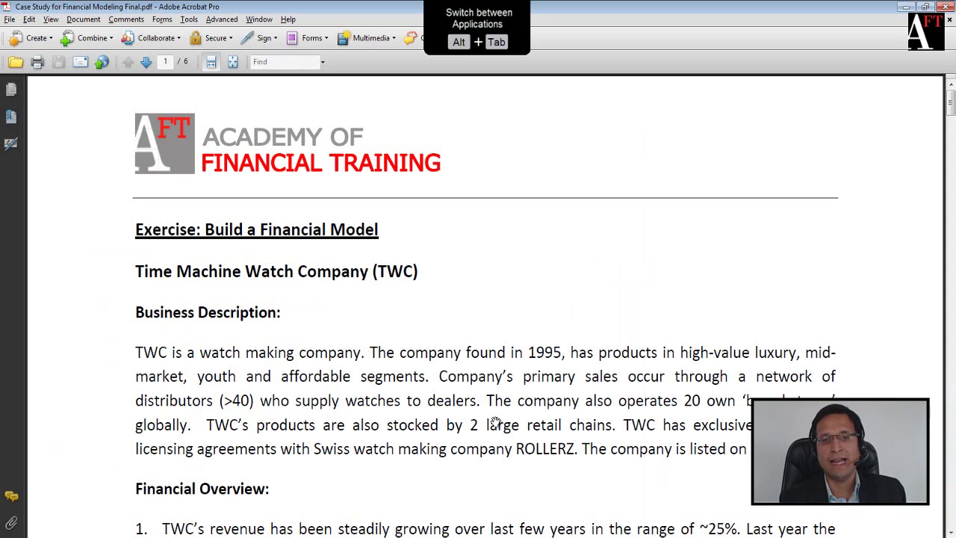
key("alt+Tab")
key("alt+Tab")
key("alt+Tab")
key("alt+Tab")
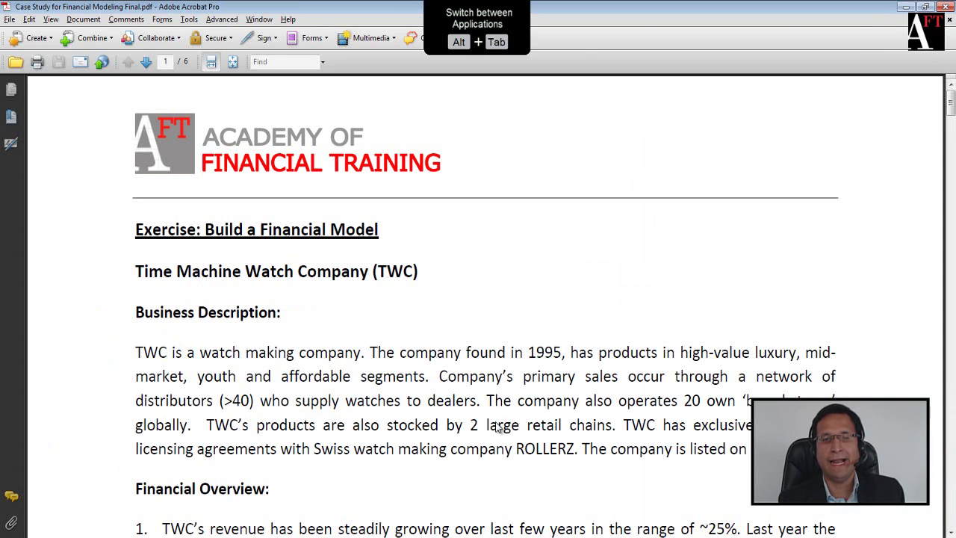
Return to Excel and cycle the open workbooks with Ctrl+Tab back to the Exercise workbook.
key("alt+Tab")
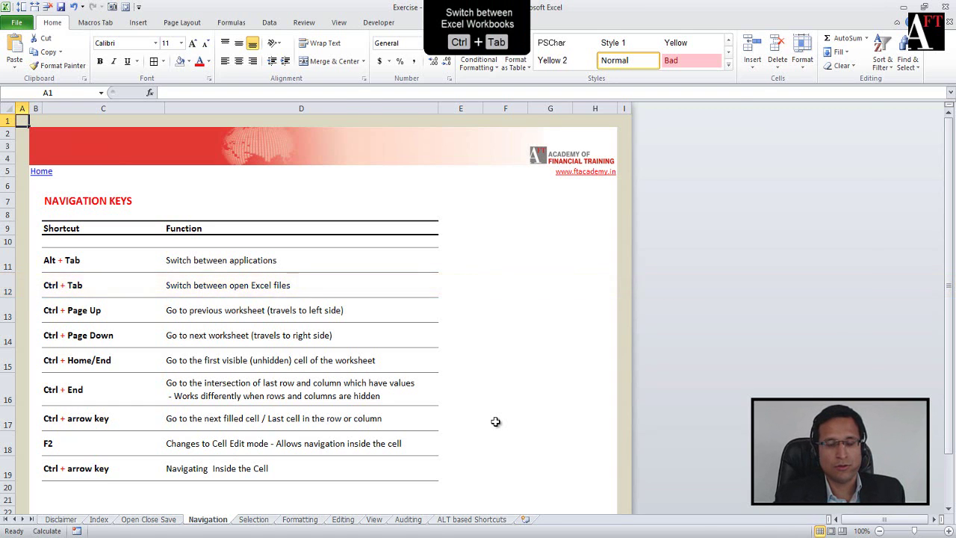
key("ctrl+Tab")
key("ctrl+Tab")
key("ctrl+Tab")
key("ctrl+Tab")
key("ctrl+Tab")
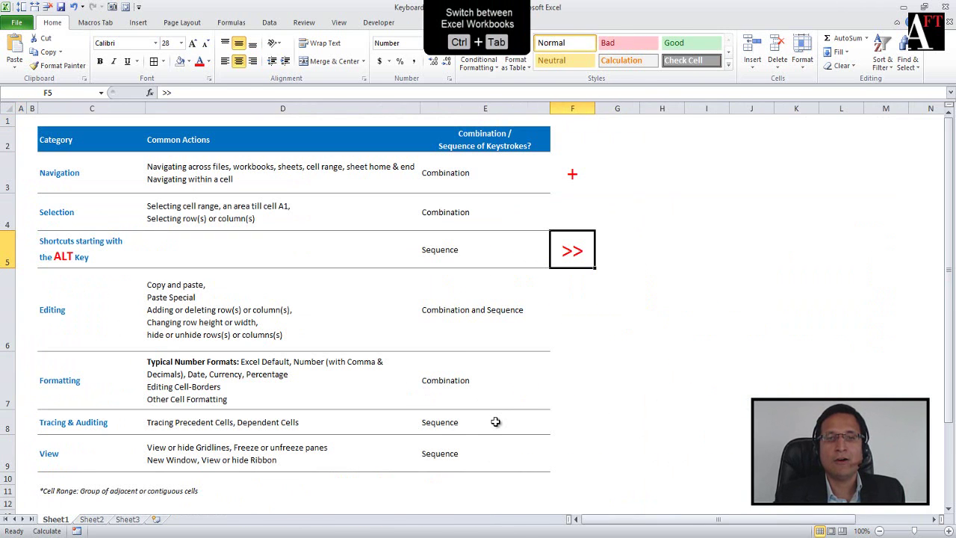
key("ctrl+Tab")
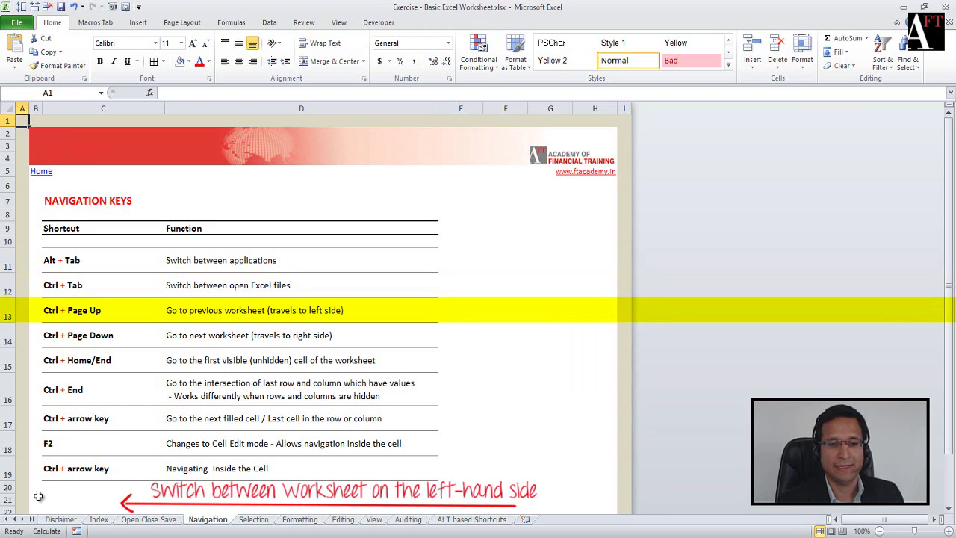
key("ctrl+Page_Up")
key("ctrl+Page_Up")
key("ctrl+Page_Up")
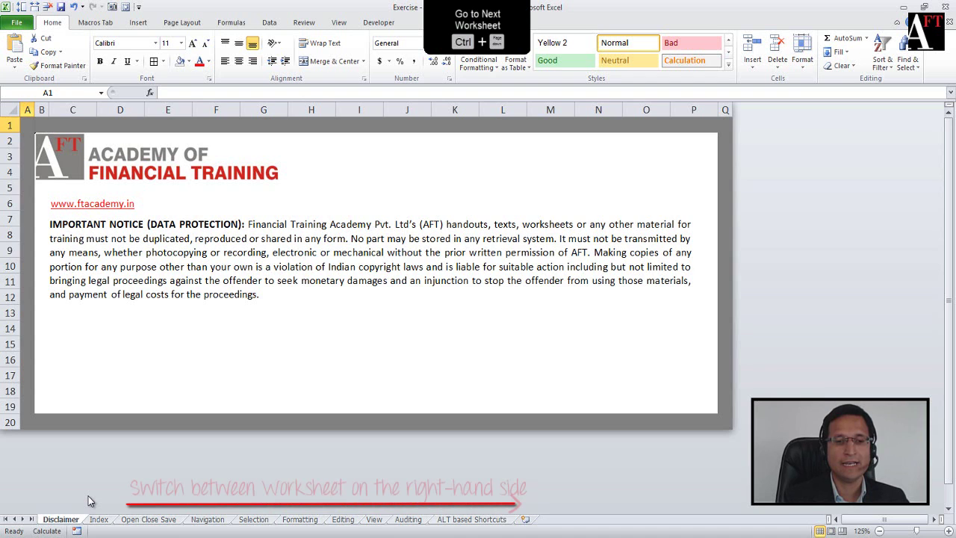
key("ctrl+Page_Down")
key("ctrl+Page_Down")
key("ctrl+Page_Down")
key("ctrl+Page_Down")
key("ctrl+Page_Down")
key("ctrl+Page_Down")
key("ctrl+Page_Down")
key("ctrl+Page_Down")
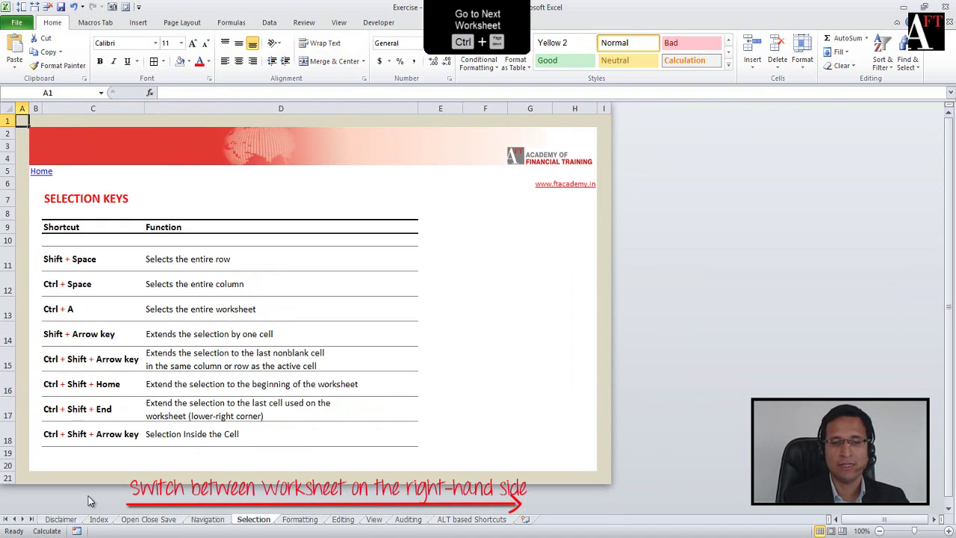
key("ctrl+Page_Down")
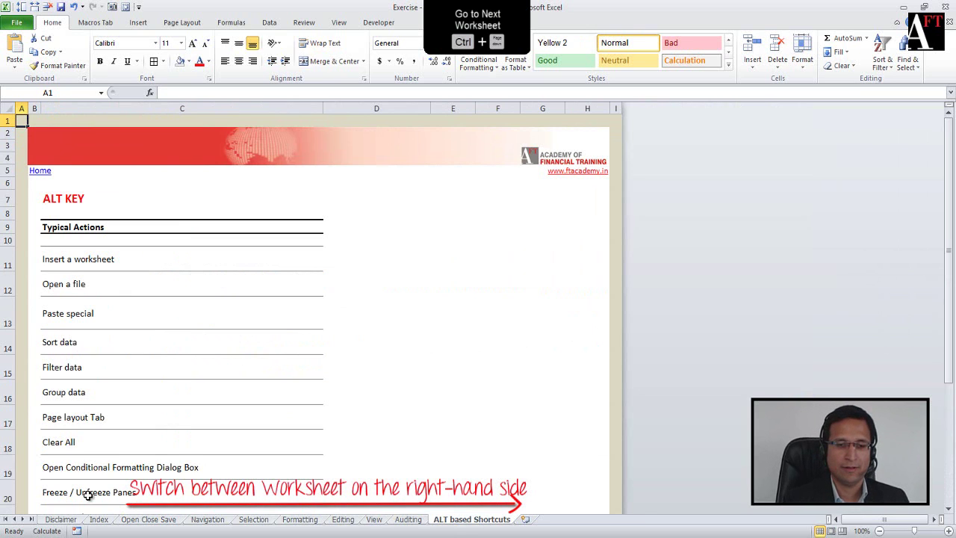
left_click(215, 521)
left_click(317, 313)
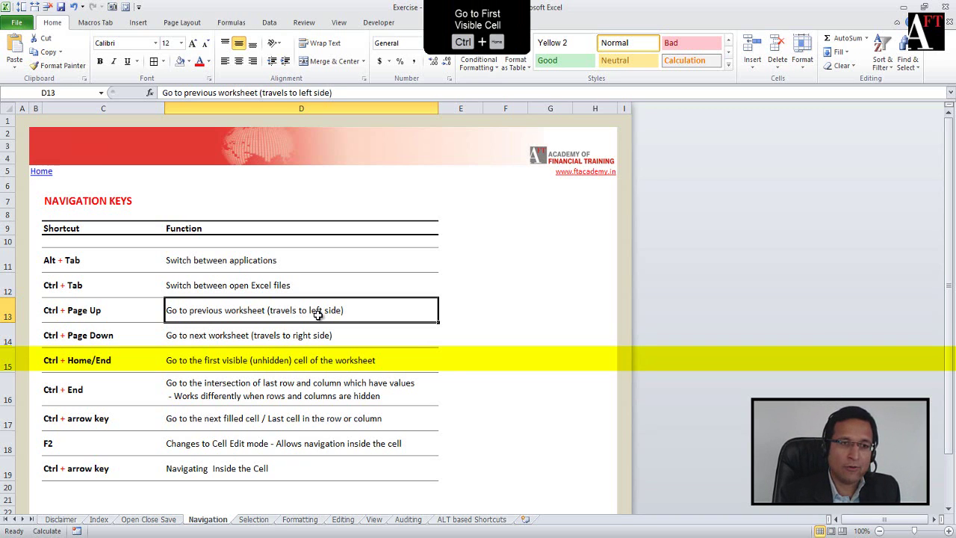
Jump to A1, hide column A, jump to B1 with Ctrl+Home, then undo the hide.
key("ctrl+Home")
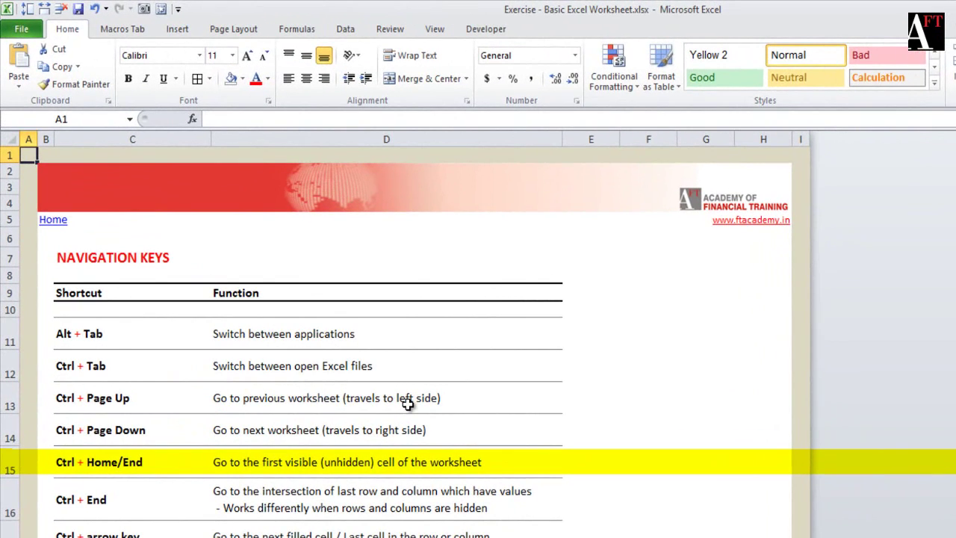
right_click(28, 140)
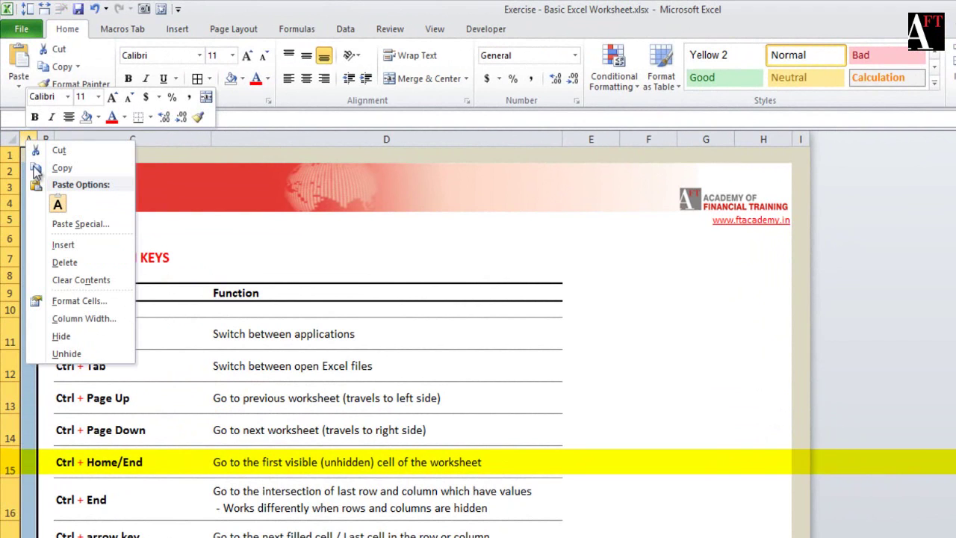
left_click(73, 336)
left_click(500, 522)
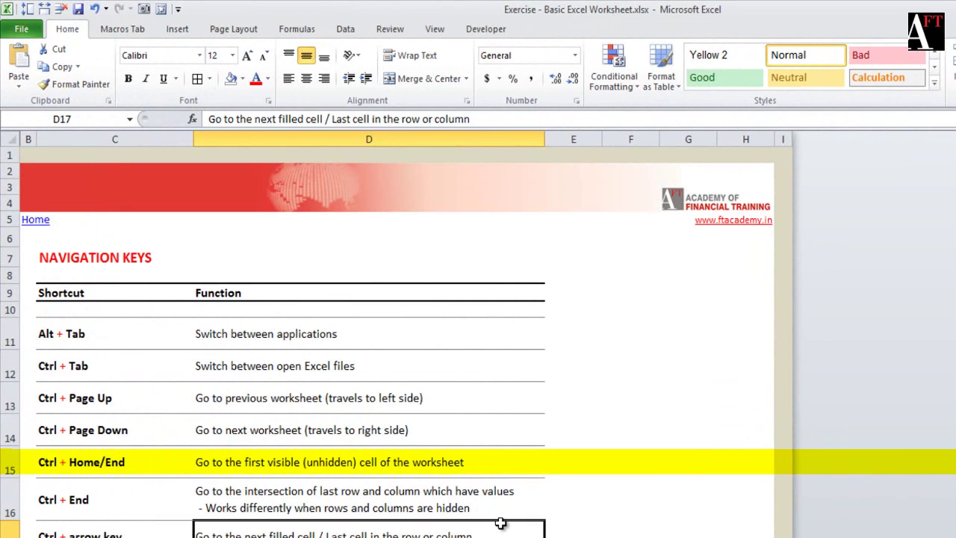
key("ctrl+Home")
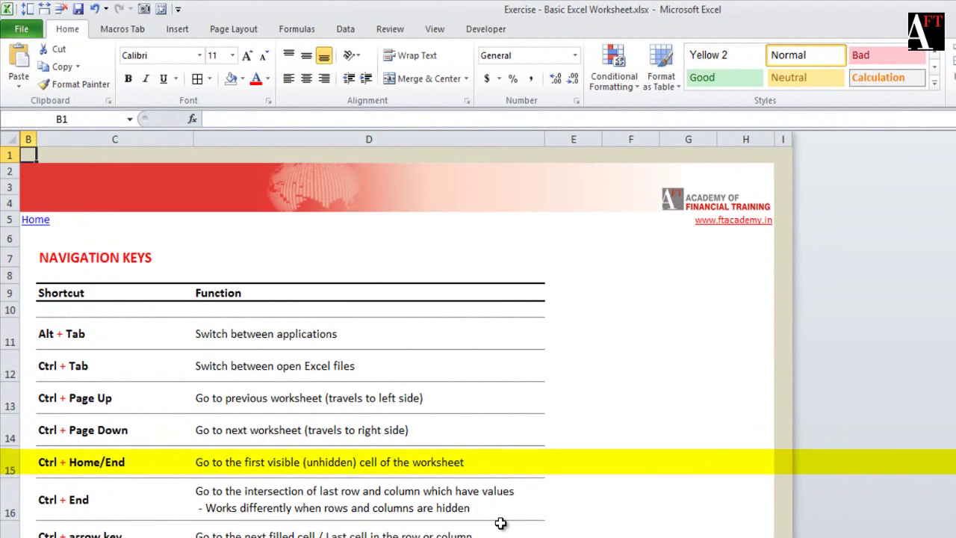
key("ctrl+z")
Edit cell C15 to delete '/End' so it reads Ctrl + Home.
left_click(411, 474)
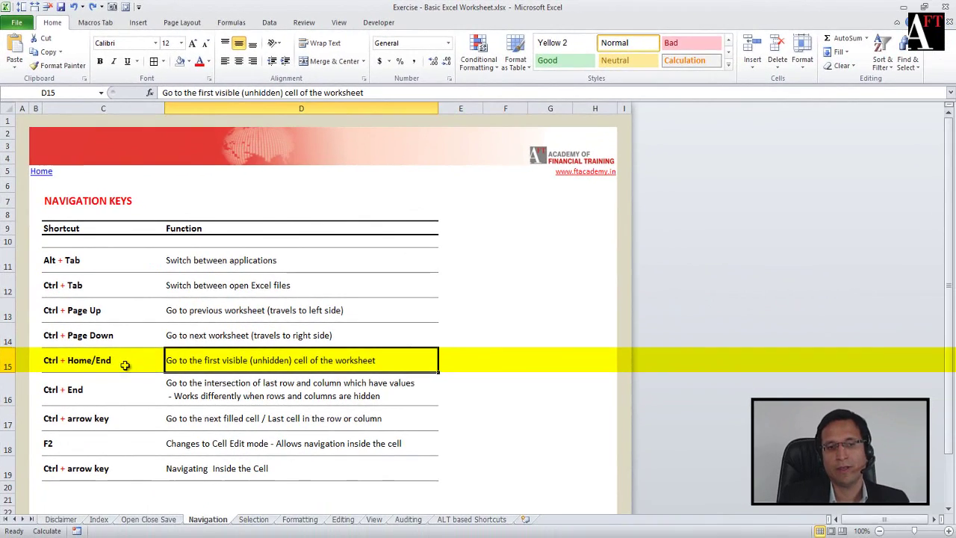
double_click(159, 465)
key("BackSpace")
key("BackSpace")
key("BackSpace")
key("BackSpace")
key("Return")
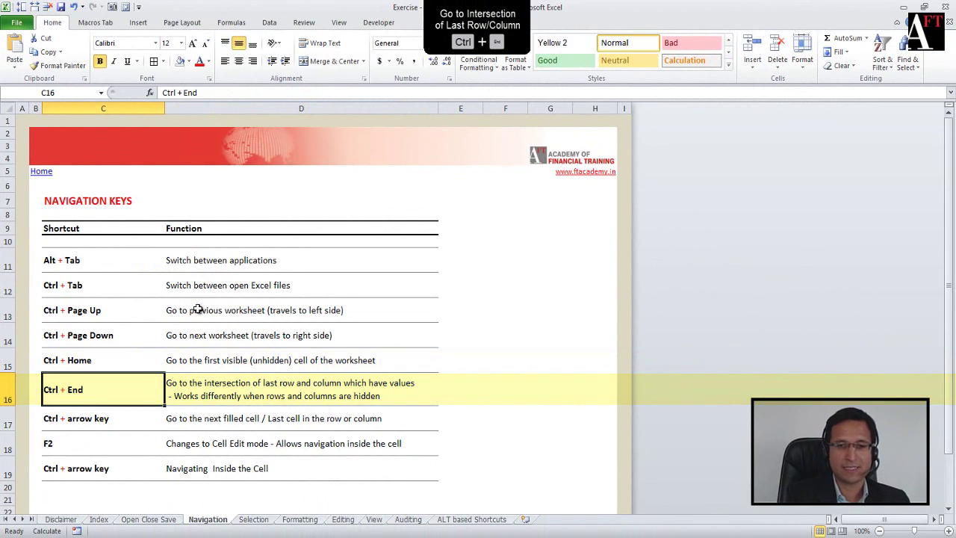
key("ctrl+End")
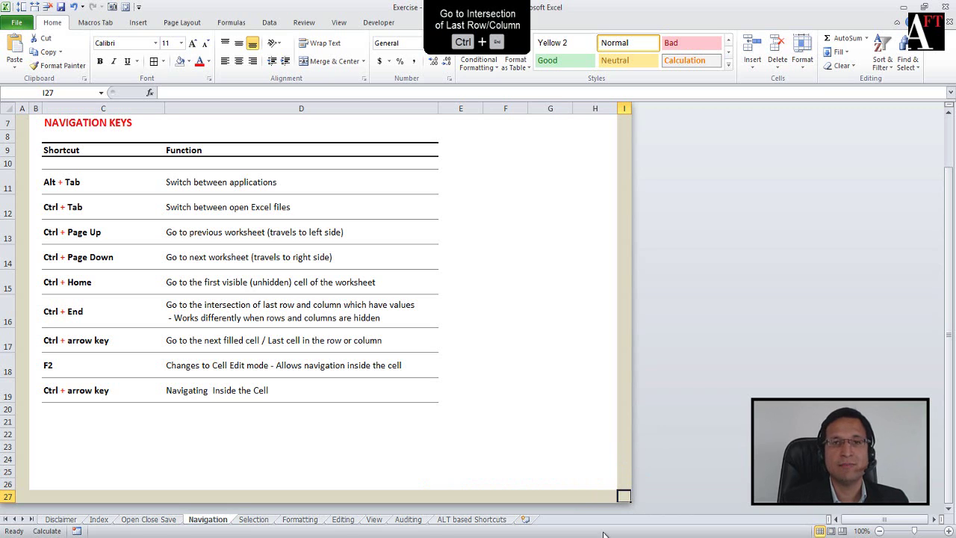
left_click(421, 389)
left_click(312, 308)
key("Up")
key("Left")
key("Down")
key("Down")
key("Right")
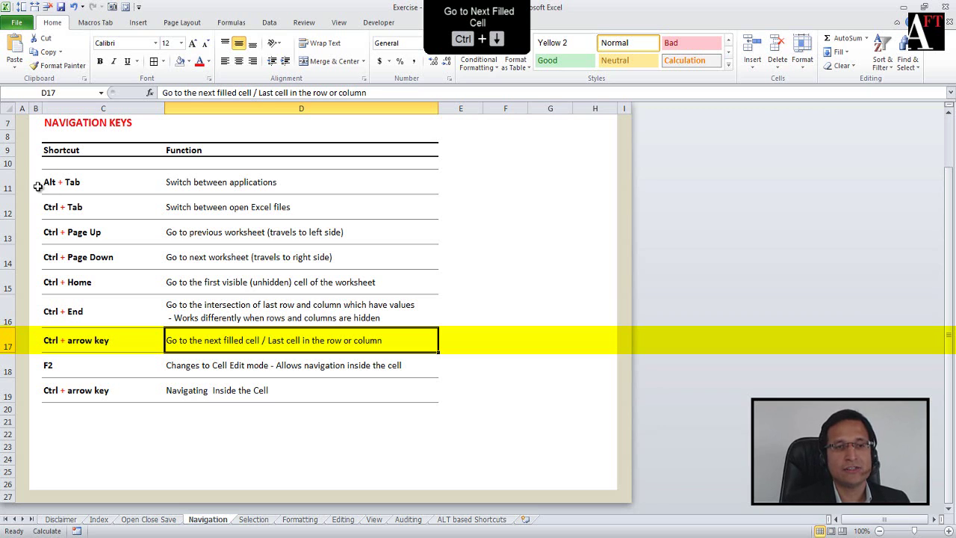
Select the shortcut table, then jump through column D with Ctrl+Up/Down to the Alt + Tab row.
left_click_drag(82, 177, 309, 386)
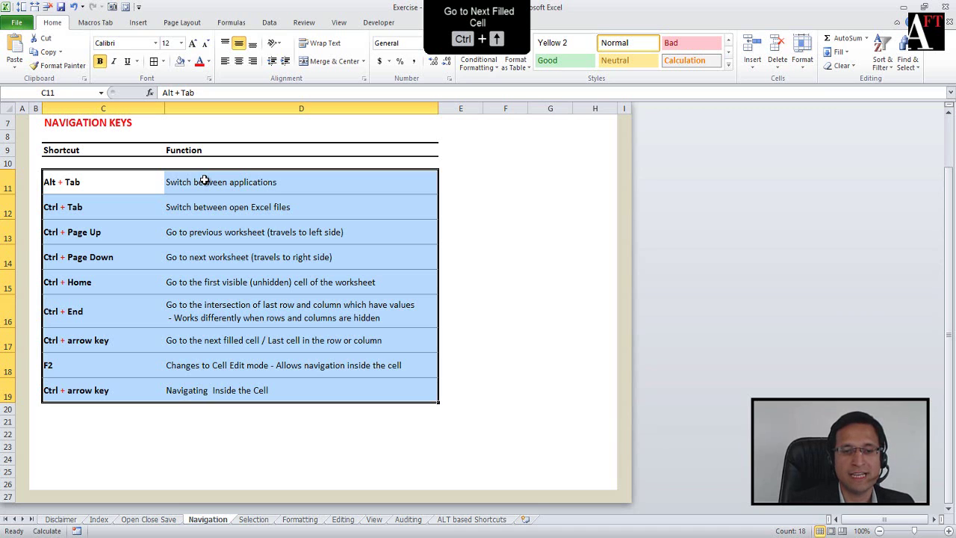
left_click(260, 387)
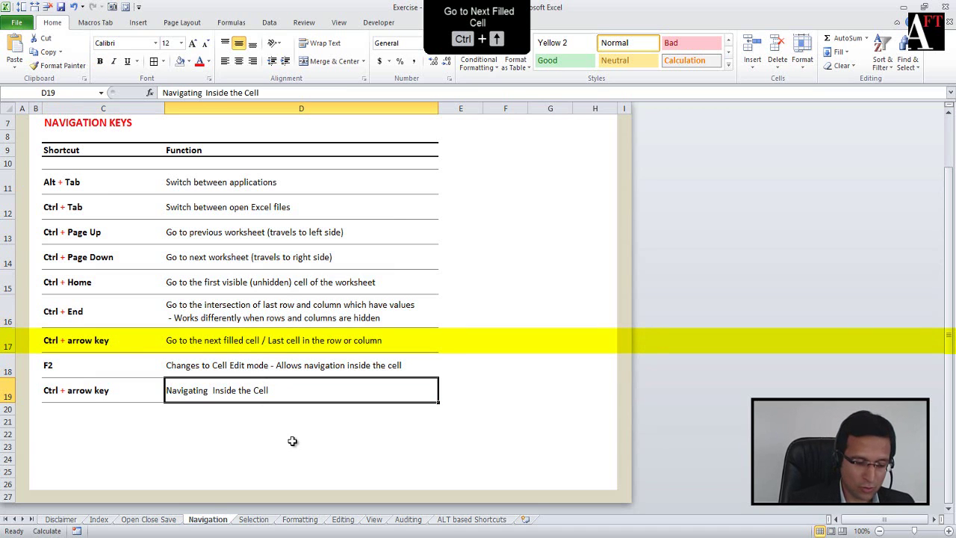
key("ctrl+Up")
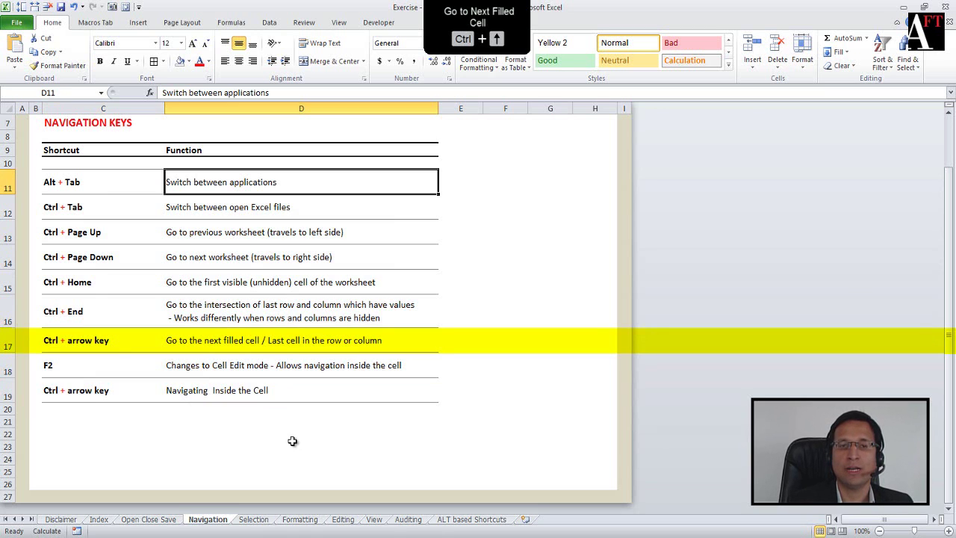
key("ctrl+Up")
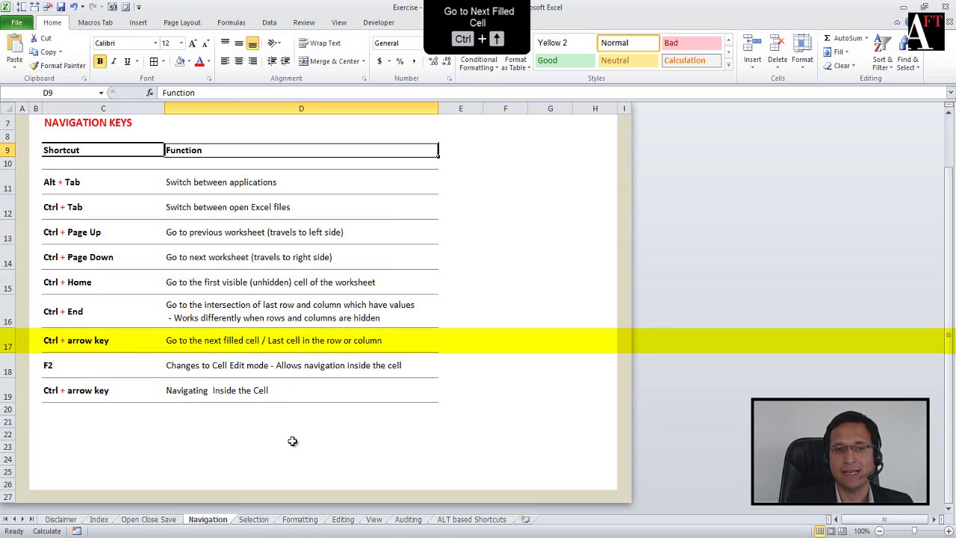
key("ctrl+Up")
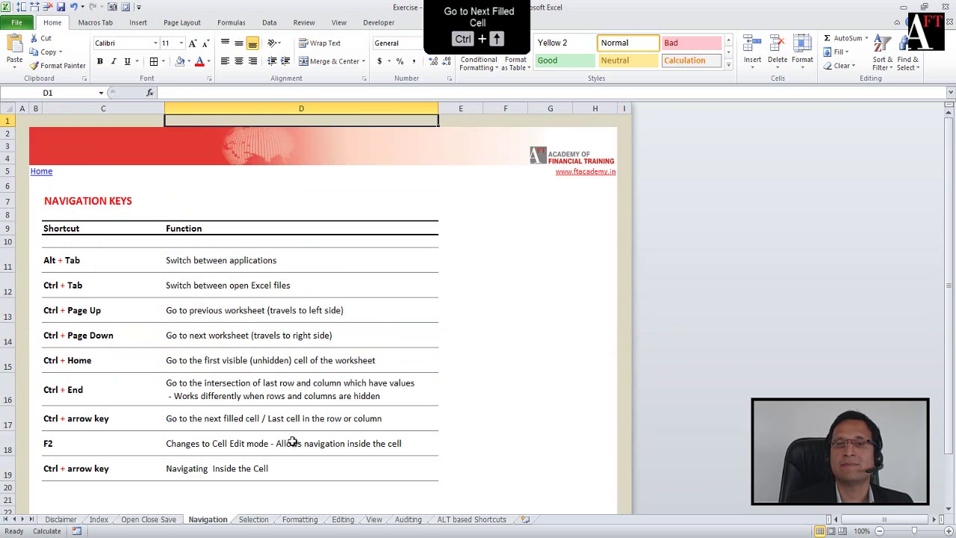
key("ctrl+Down")
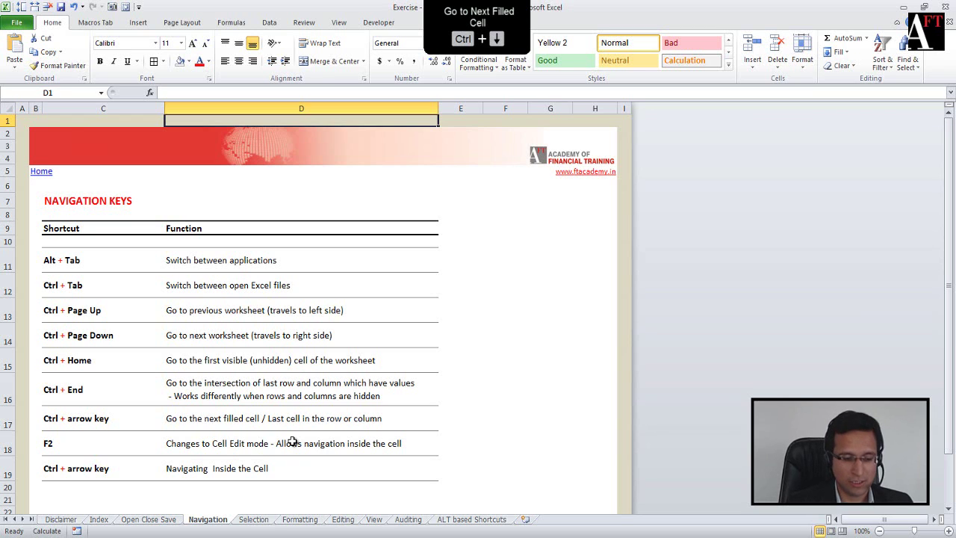
key("ctrl+Down")
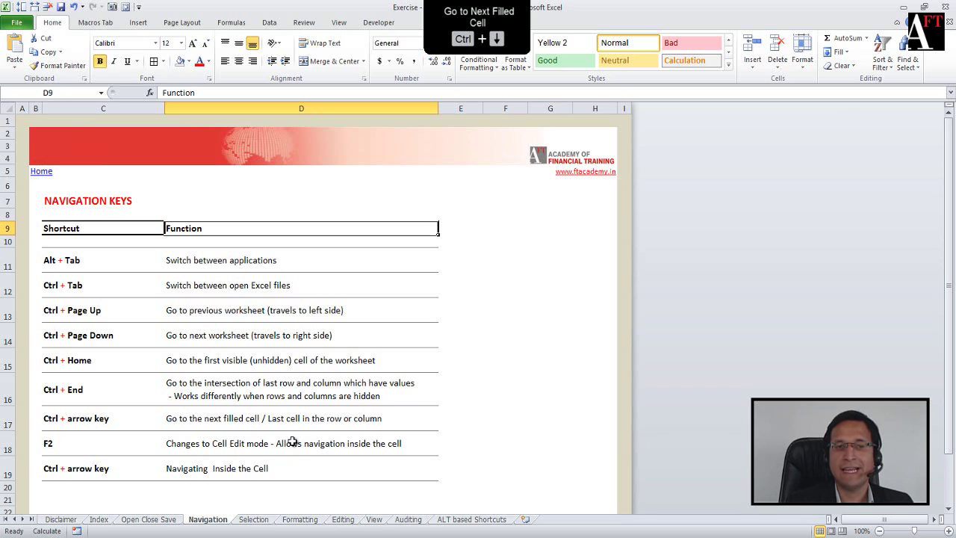
key("ctrl+Down")
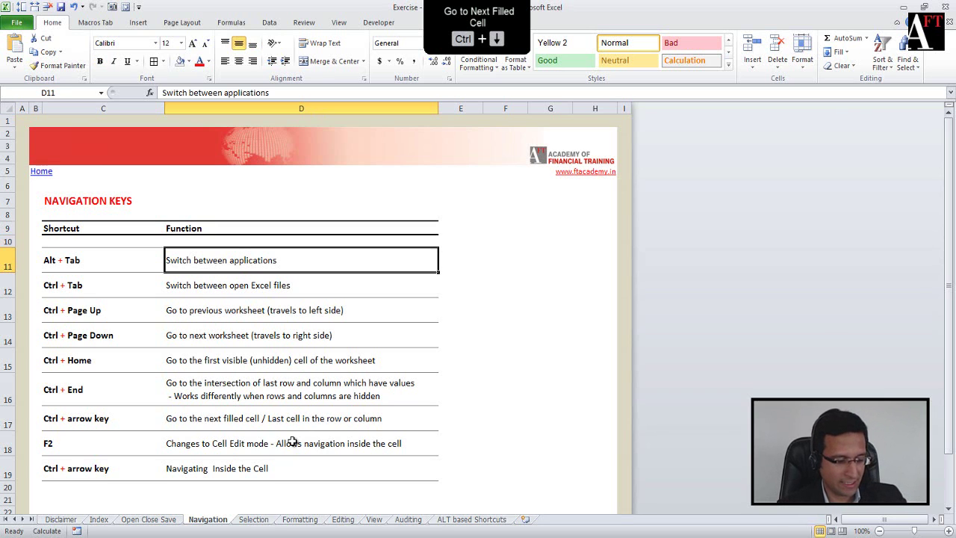
Insert three blank rows above Alt + Tab, then Ctrl+arrow down to the last filled cell, D22.
key("alt+i")
key("r")
key("F4")
key("F4")
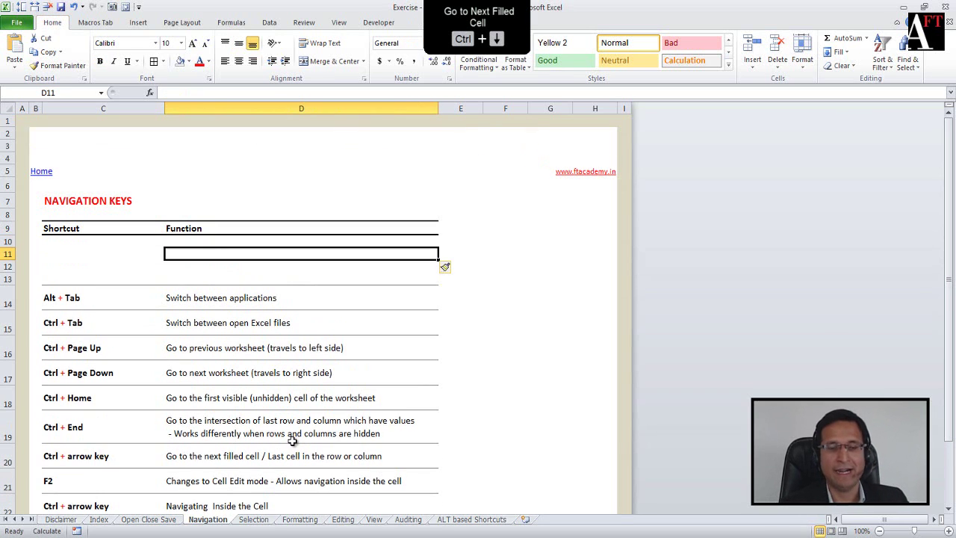
key("ctrl+Up")
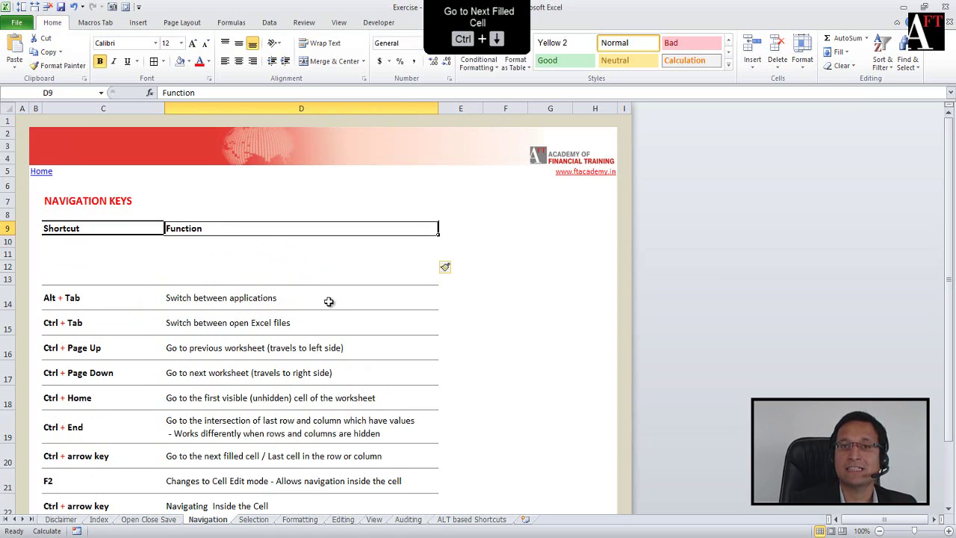
key("ctrl+Down")
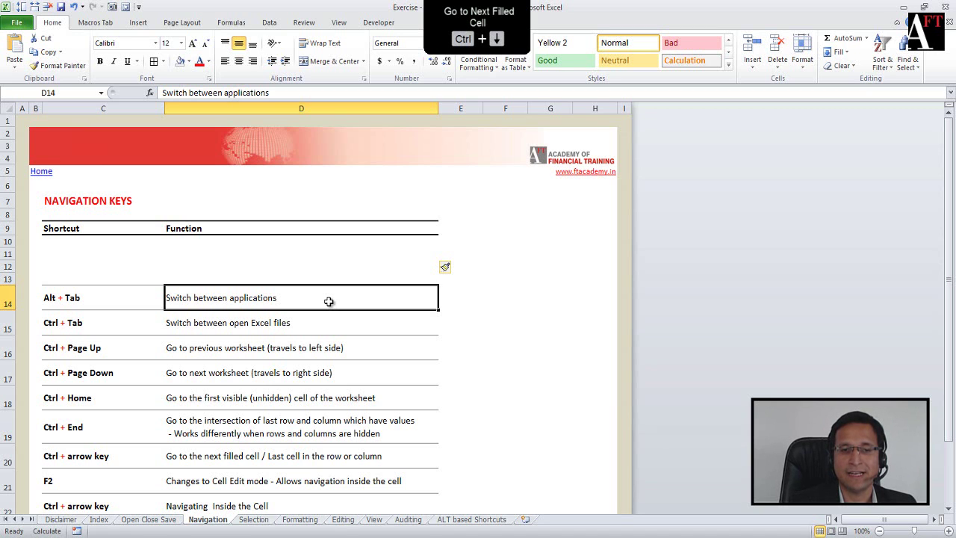
key("ctrl+Down")
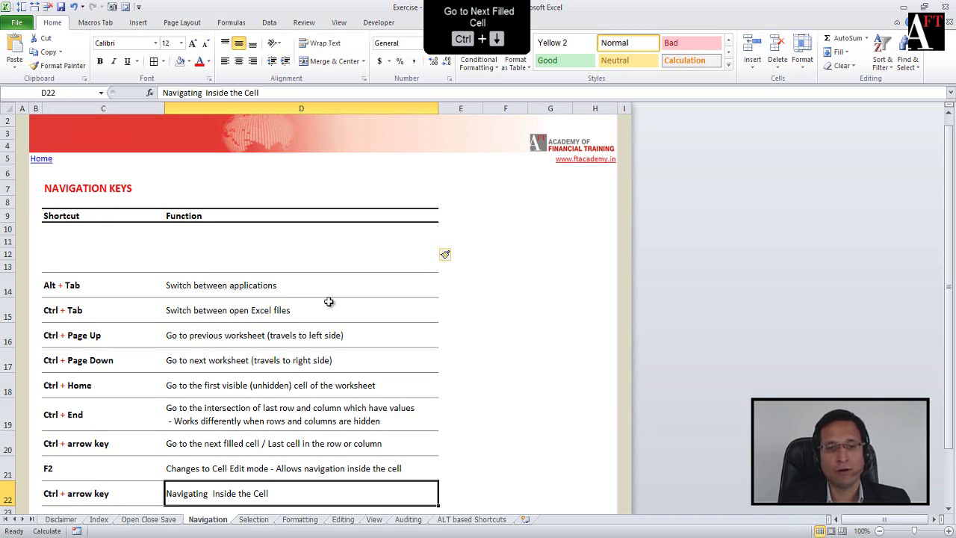
key("ctrl+Tab")
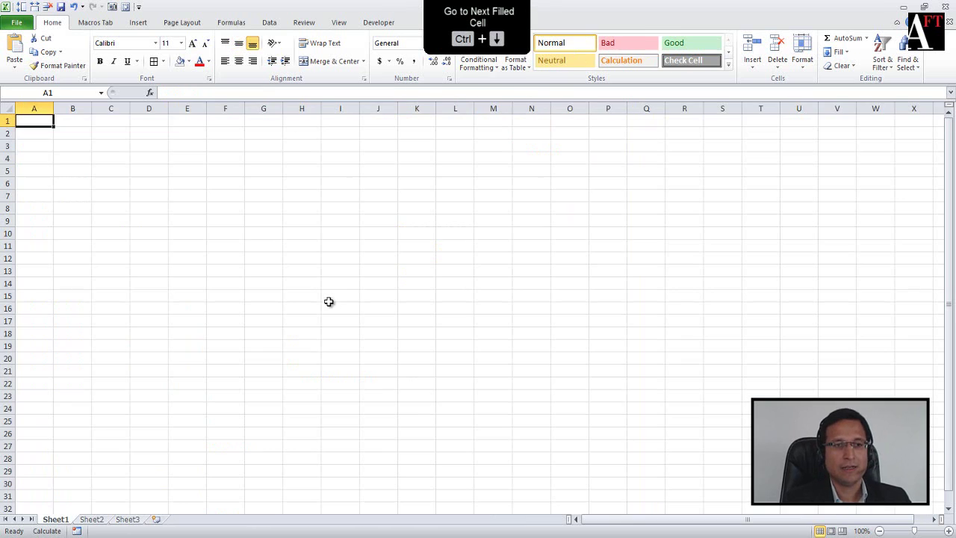
key("Down")
key("Down")
key("Down")
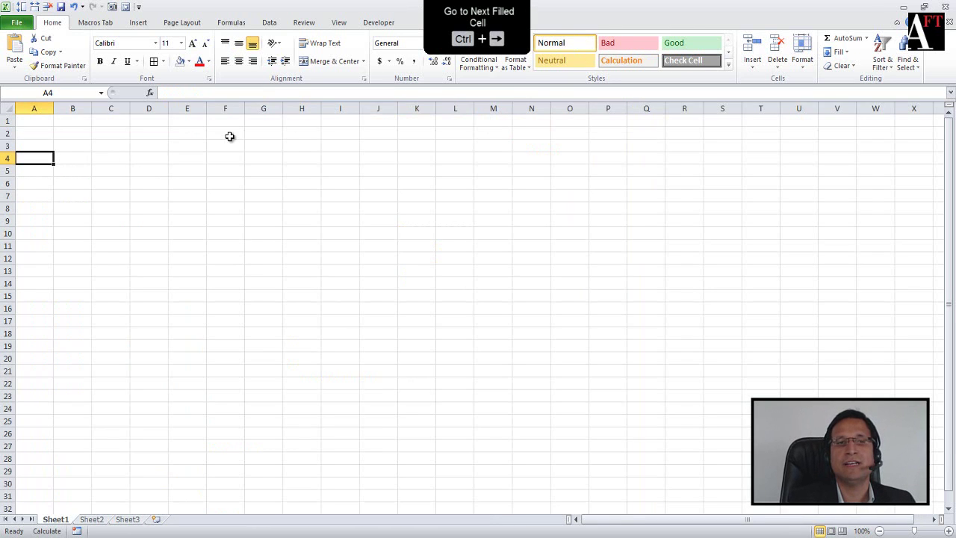
key("Up")
key("Up")
key("Up")
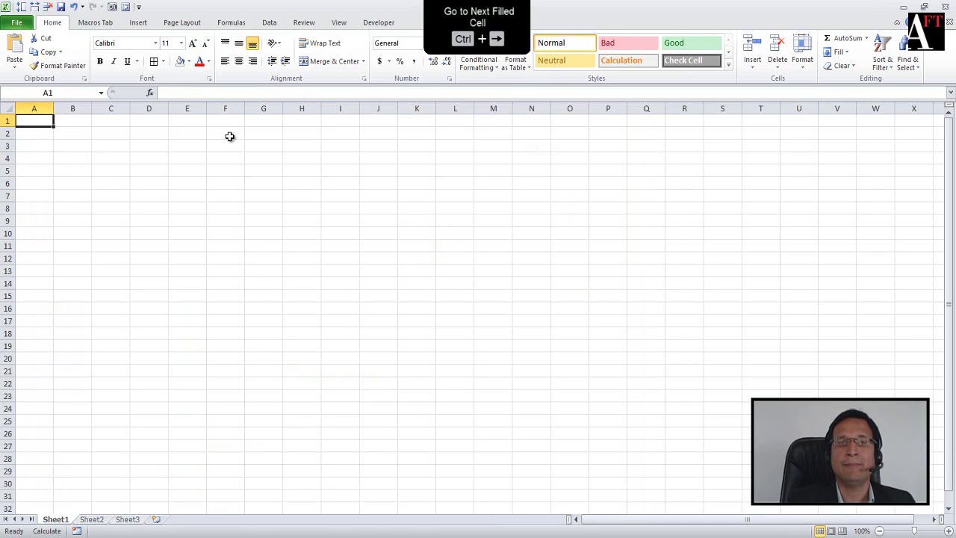
key("ctrl+Right")
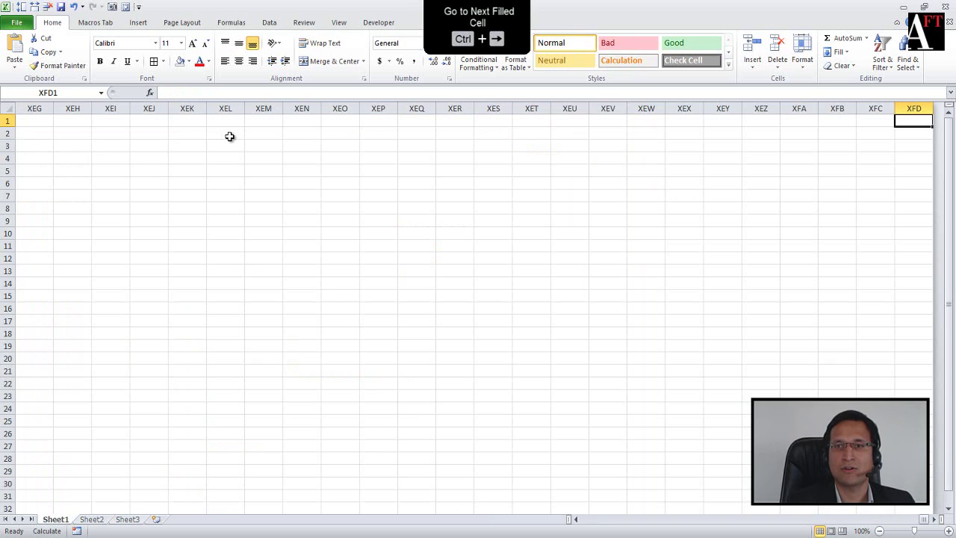
key("ctrl+Down")
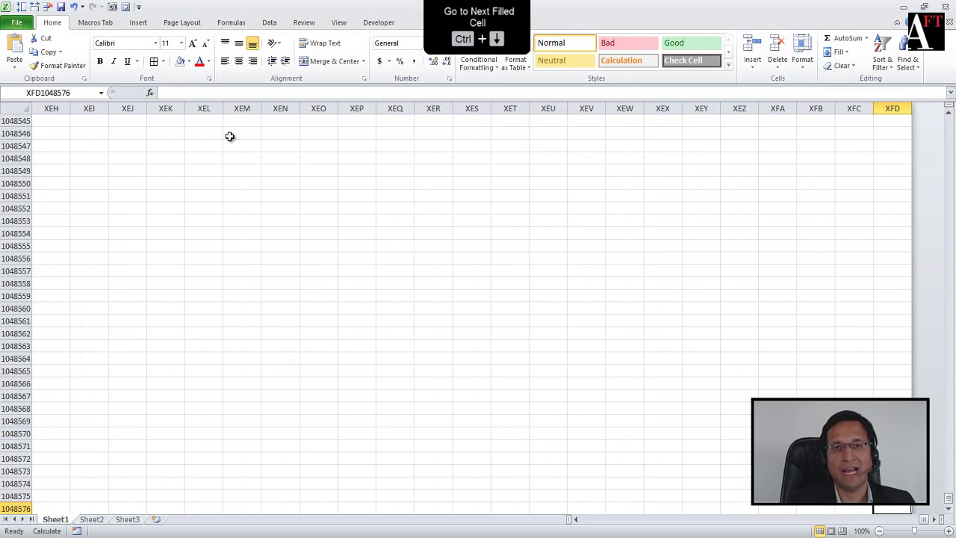
key("ctrl+Left")
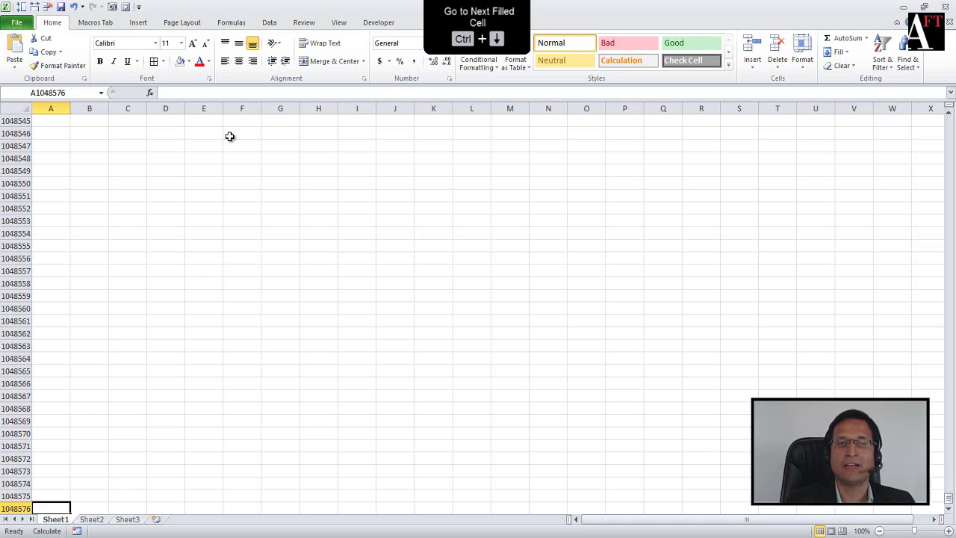
key("ctrl+Up")
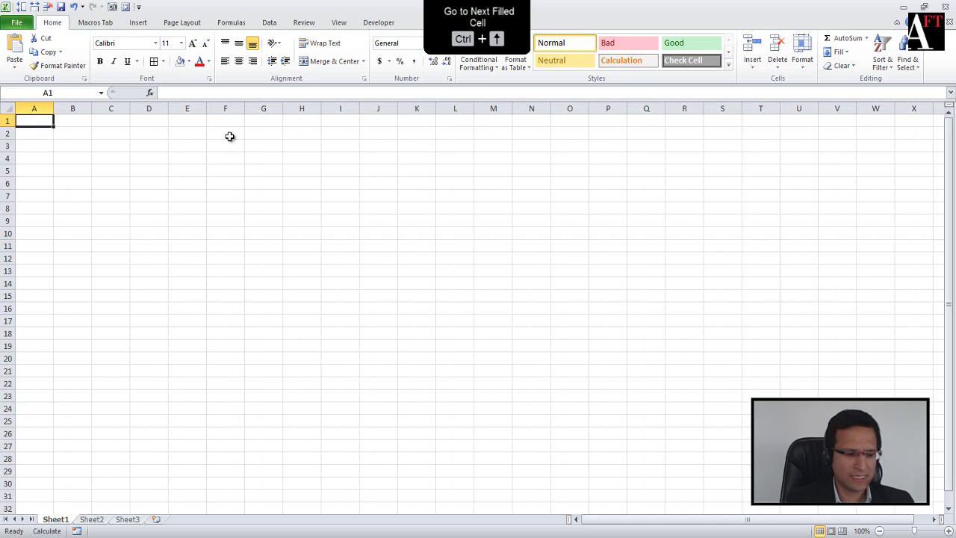
key("ctrl+Tab")
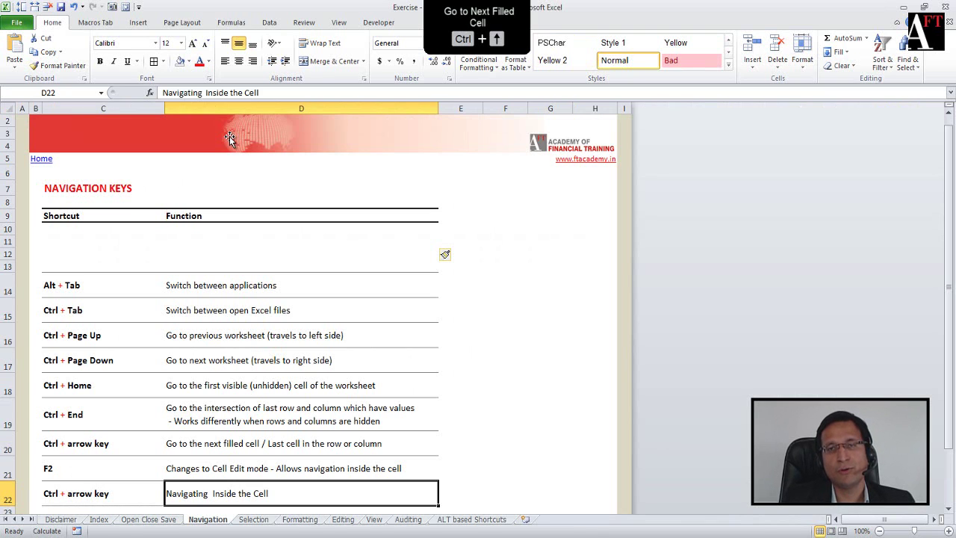
Edit cell D21 with F2 and move the caret word by word using Ctrl+Left/Right.
key("ctrl+Down")
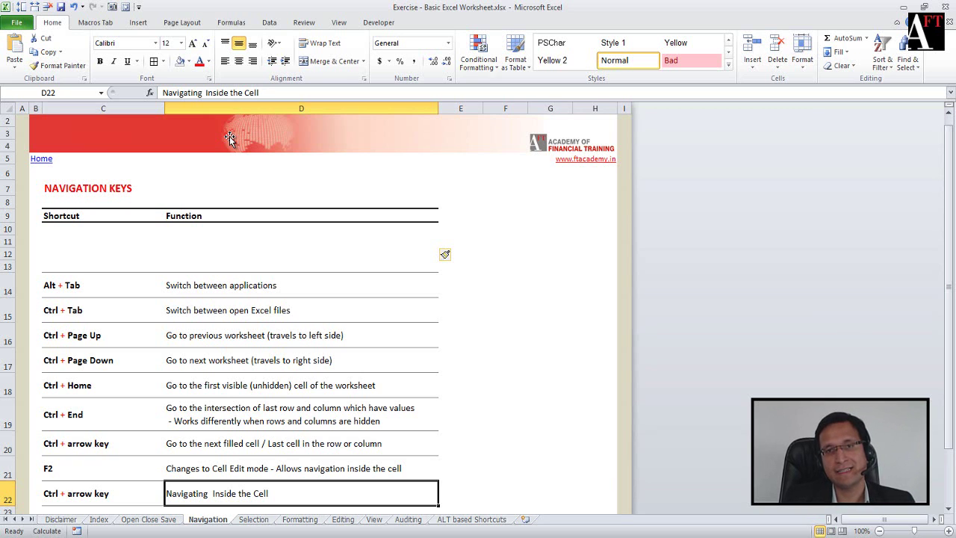
key("Up")
key("F2")
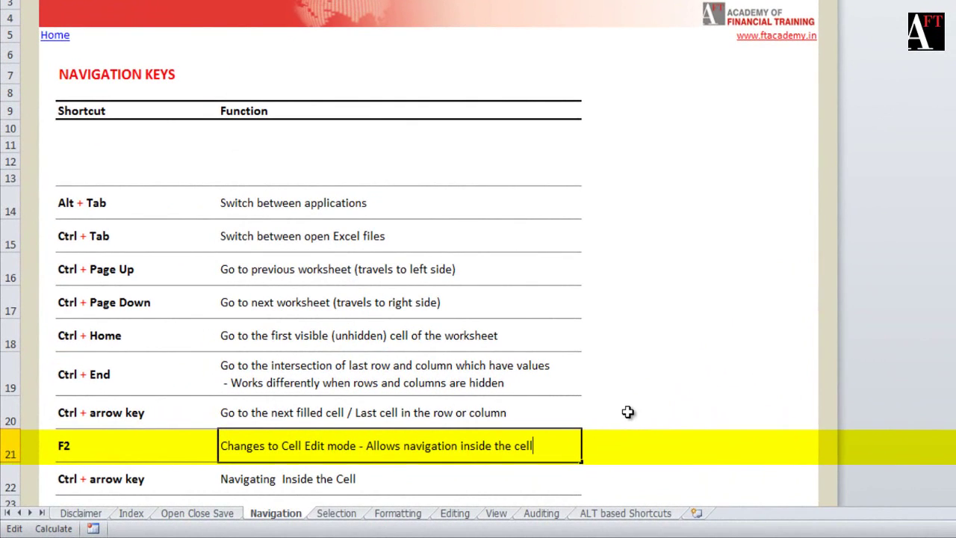
key("ctrl+Left")
key("ctrl+Left")
key("ctrl+Left")
key("ctrl+Left")
key("ctrl+Left")
key("ctrl+Left")
key("ctrl+Left")
key("ctrl+Left")
key("ctrl+Left")
key("ctrl+Left")
key("ctrl+Left")
key("ctrl+Right")
key("ctrl+Right")
key("ctrl+Right")
key("ctrl+Right")
key("ctrl+Right")
key("ctrl+Right")
key("ctrl+Right")
key("ctrl+Right")
key("ctrl+Right")
key("ctrl+Right")
key("ctrl+Right")
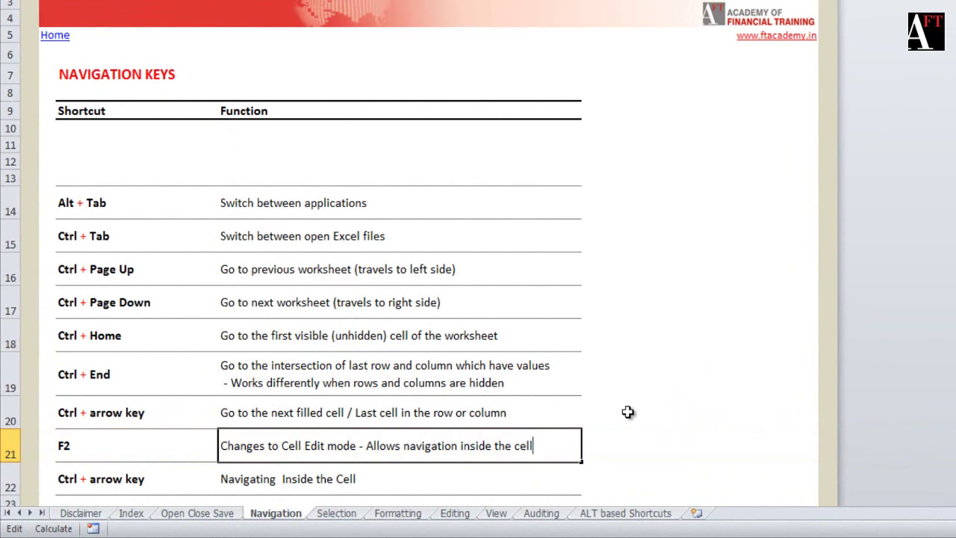
key("ctrl+Left")
key("ctrl+Left")
key("ctrl+Right")
key("ctrl+Right")
key("ctrl+Right")
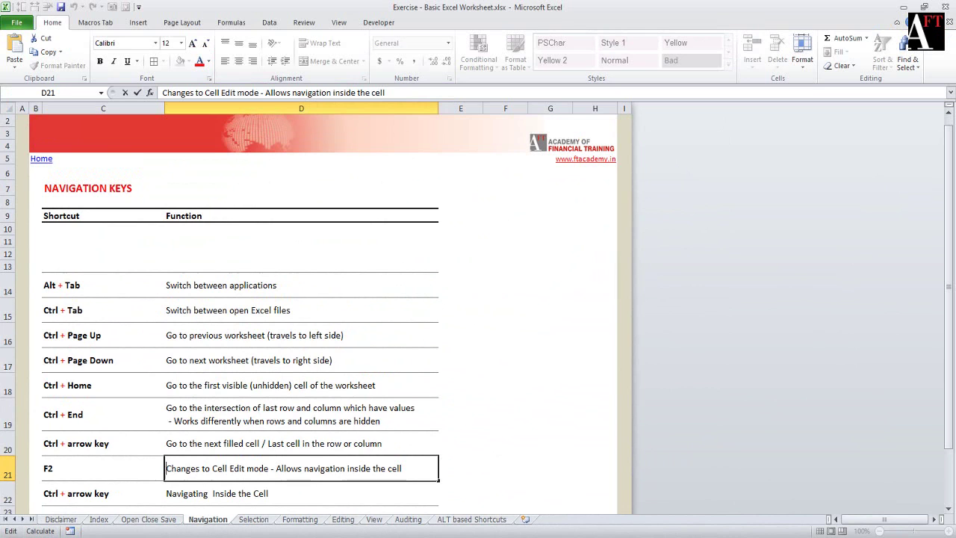
Leave D21 unchanged and switch to the Calc sheet of the For Keyboard Shortcuts workbook.
key("ctrl+End")
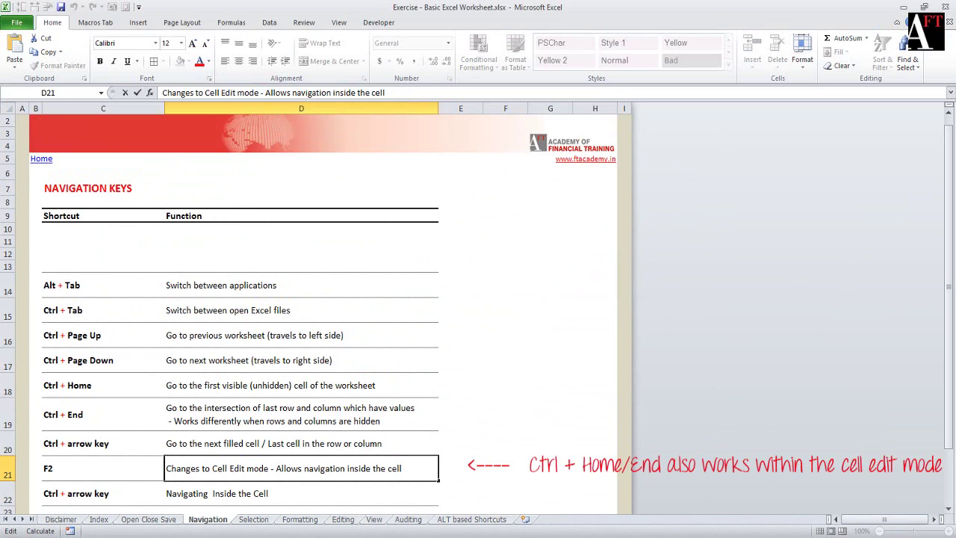
key("Escape")
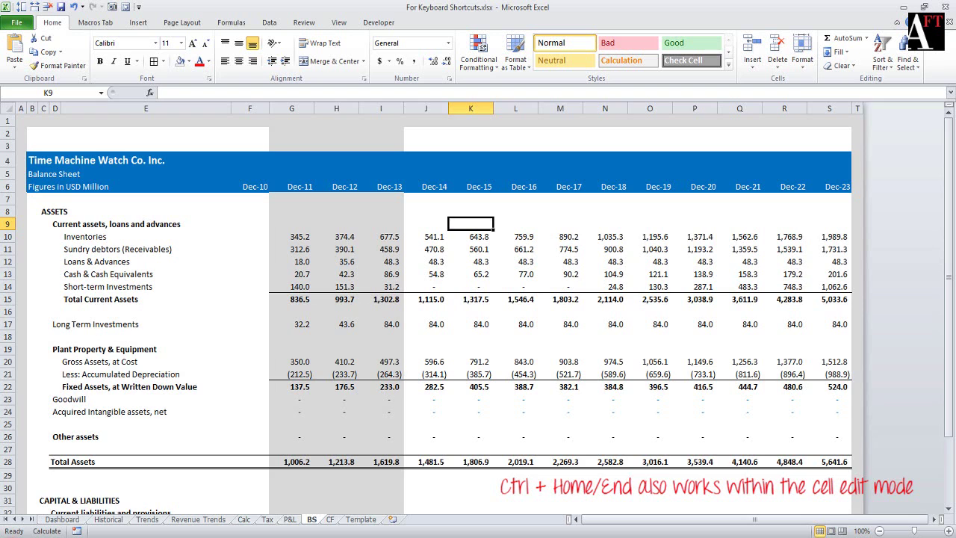
key("ctrl+Tab")
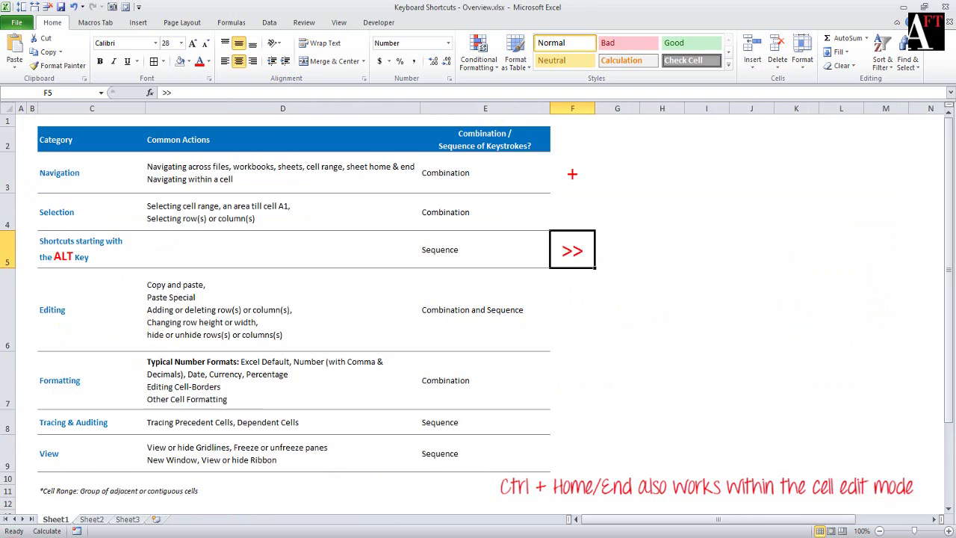
key("ctrl+Tab")
key("ctrl+Tab")
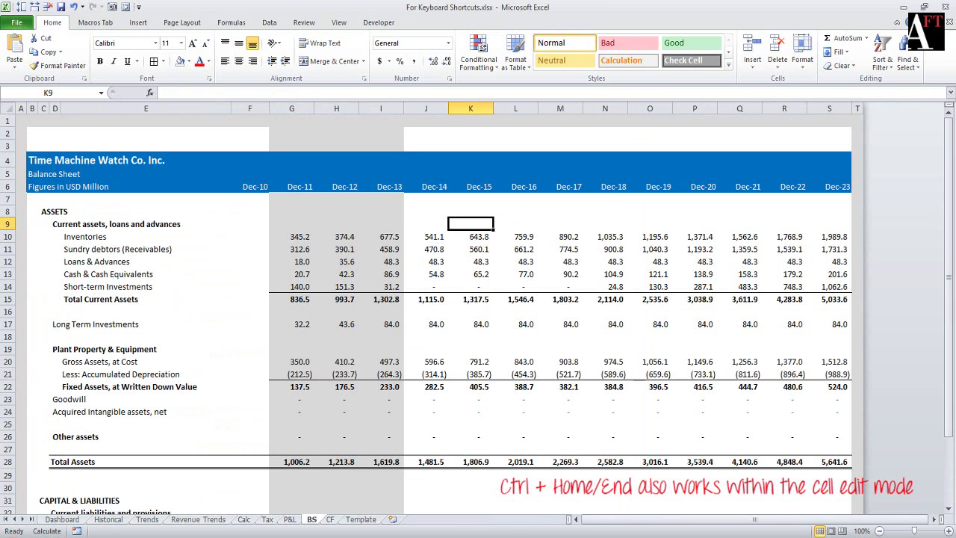
left_click(243, 521)
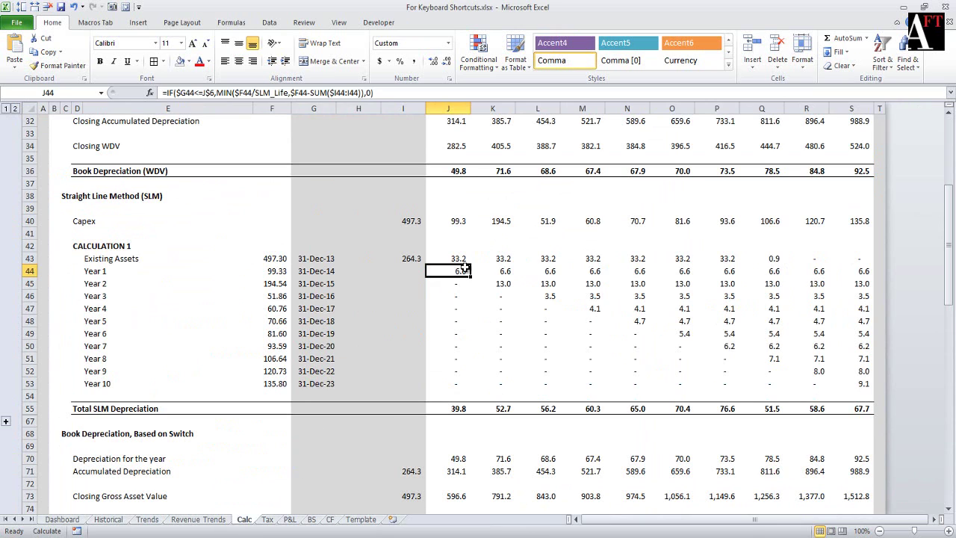
Review J44's depreciation formula in F2 edit mode with Ctrl+Left/Right and Home, leaving it unchanged.
key("F2")
key("ctrl+Left")
key("ctrl+Left")
key("ctrl+Left")
key("ctrl+Left")
key("ctrl+Left")
key("ctrl+Left")
key("ctrl+Left")
key("ctrl+Left")
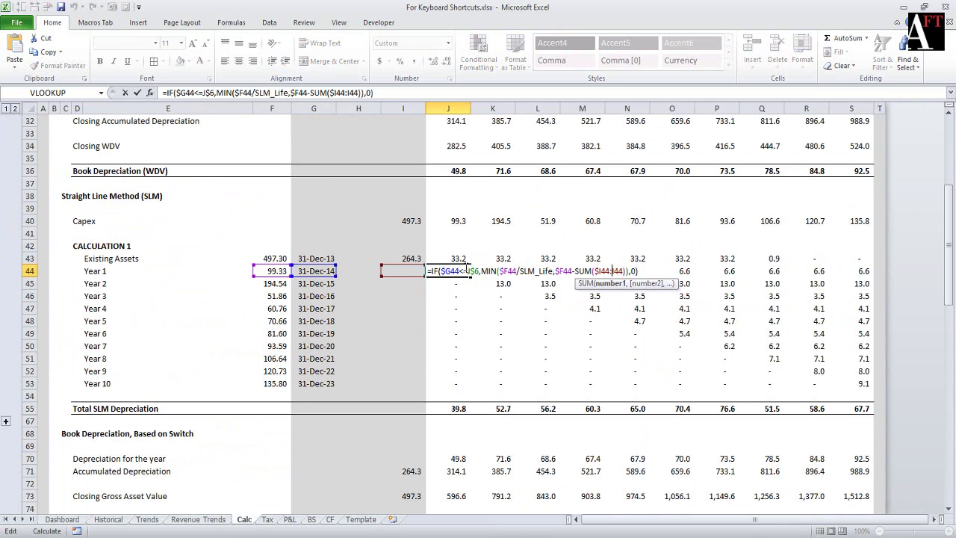
key("ctrl+Right")
key("ctrl+Right")
key("ctrl+Right")
key("ctrl+Right")
key("ctrl+Right")
key("ctrl+Right")
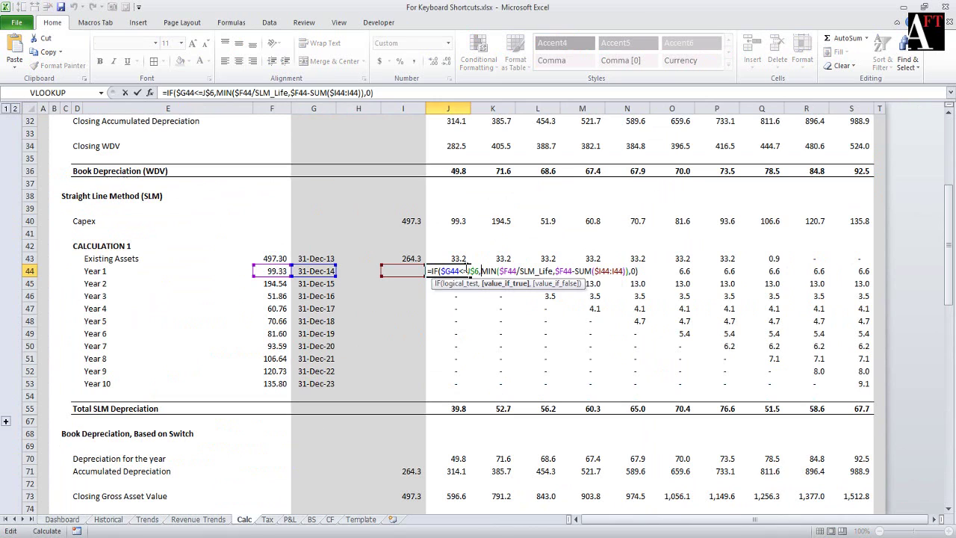
key("ctrl+Left")
key("ctrl+Left")
key("ctrl+Left")
key("ctrl+Left")
key("ctrl+Left")
key("ctrl+Left")
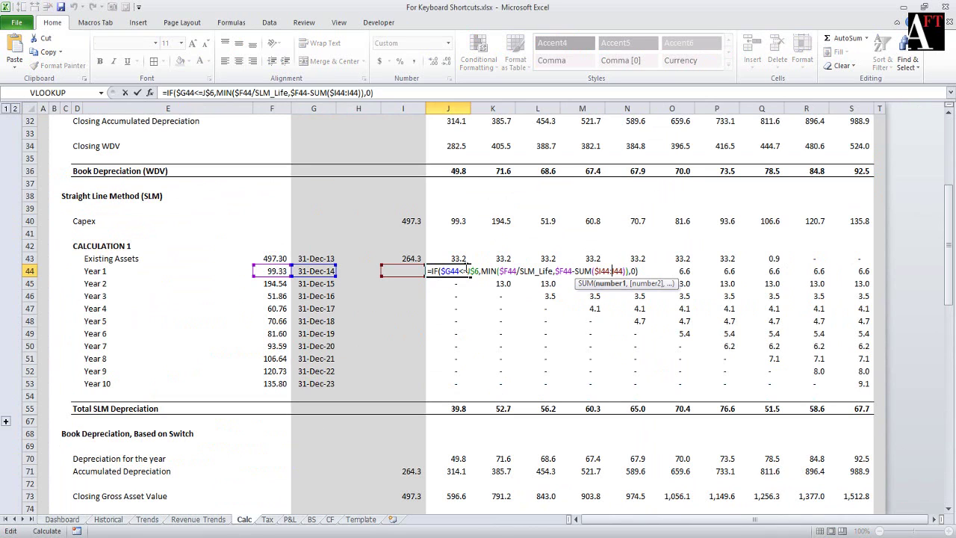
key("Home")
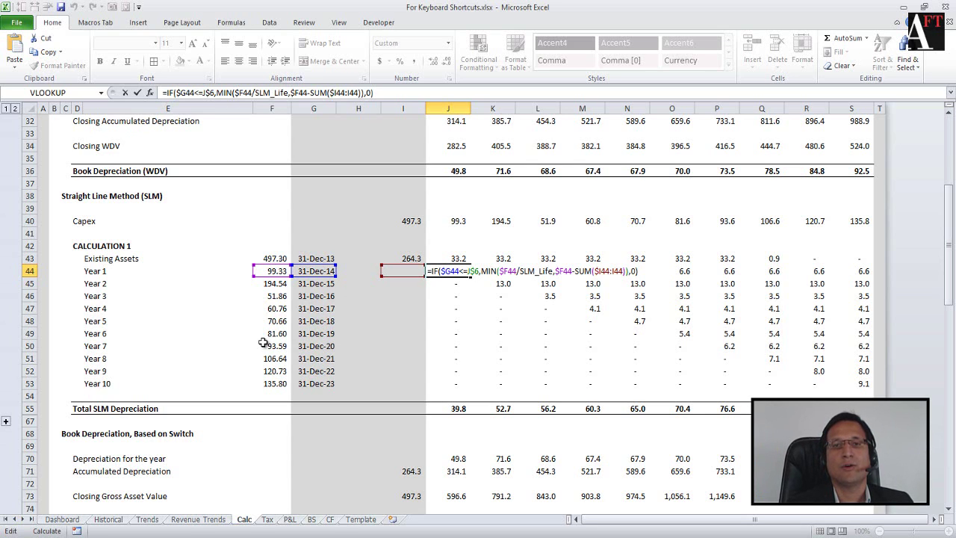
key("Escape")
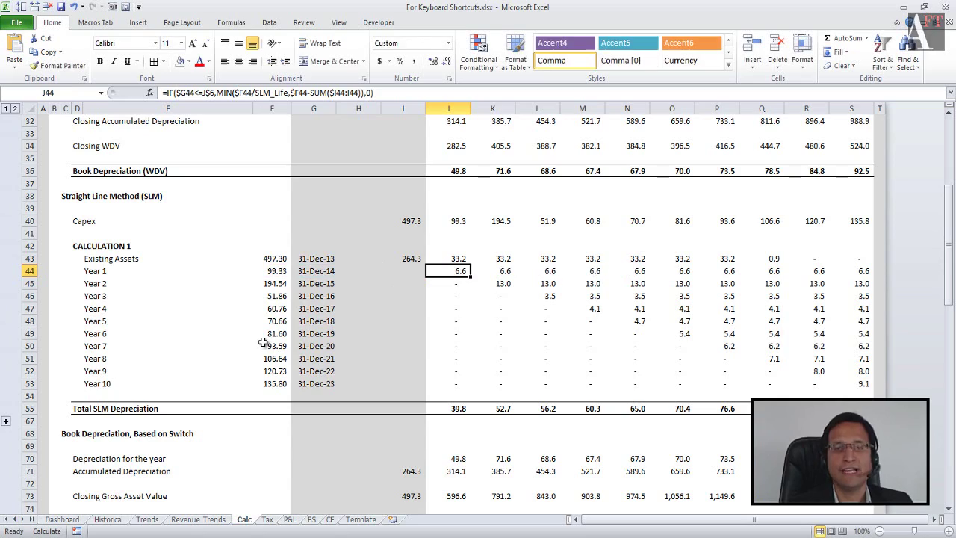